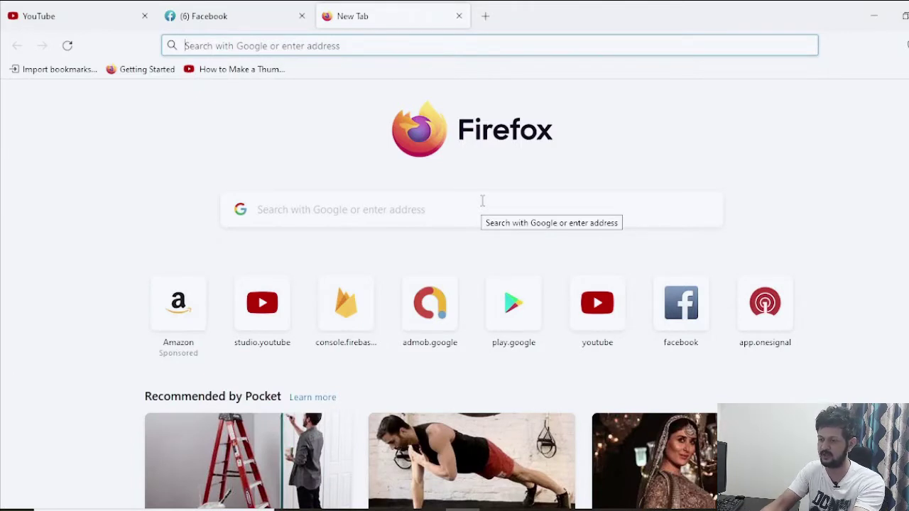
Step: Go to business.facebook.com/create and start creating a Business Manager account, ready to fill in the business and account name
{"action": "type", "text": "business.facebook.com/"}
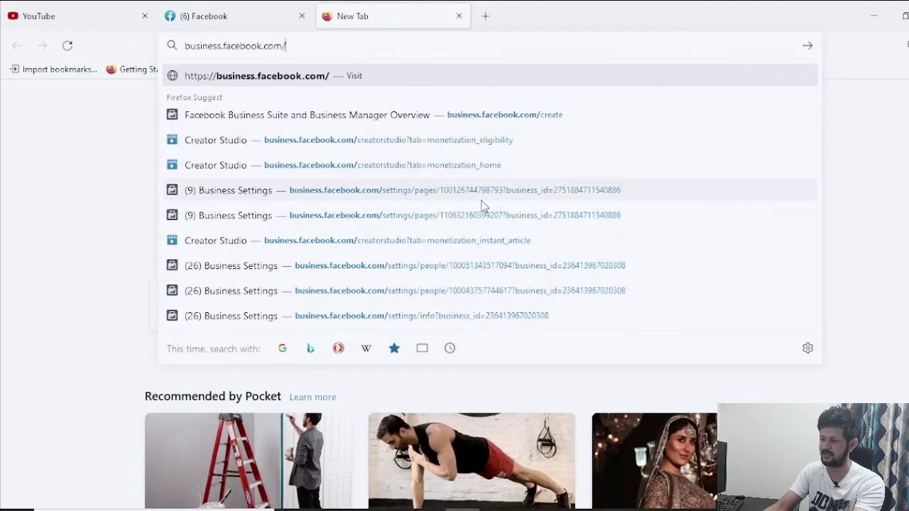
{"action": "type", "text": "create"}
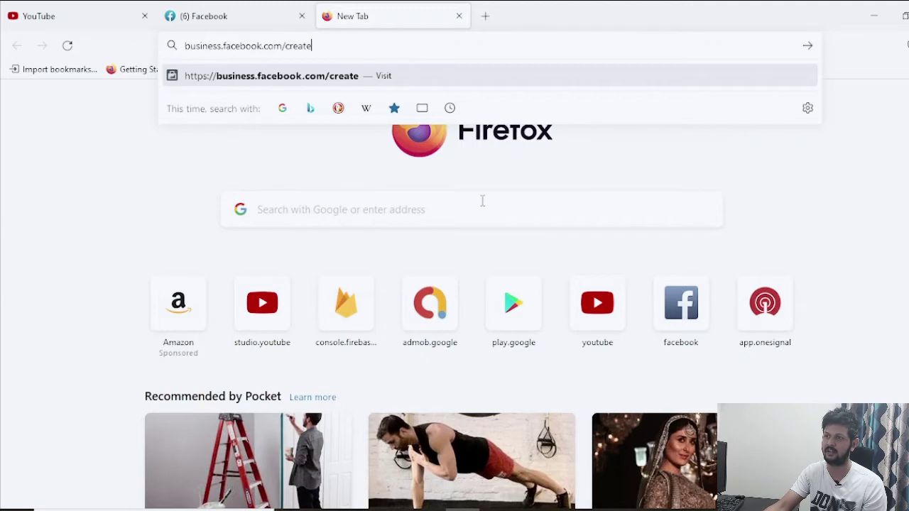
{"action": "key", "text": "Return"}
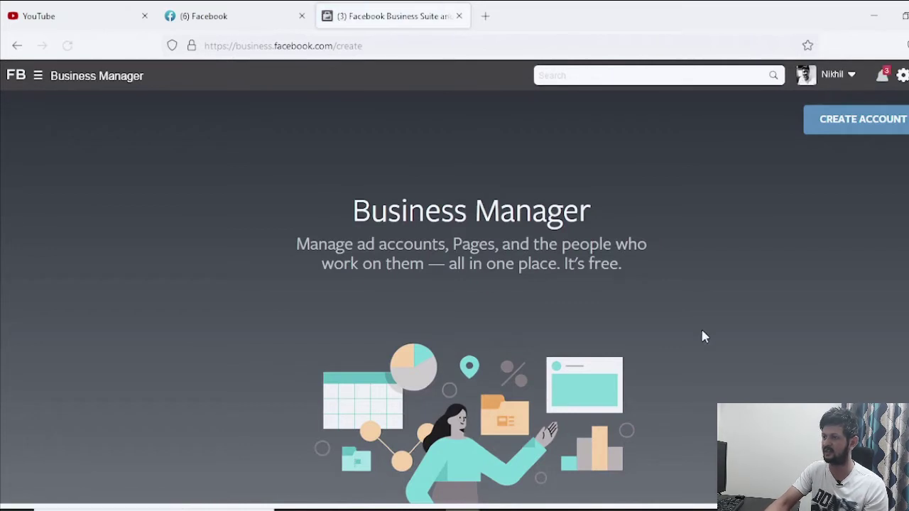
{"action": "left_click", "coordinate": [861, 131]}
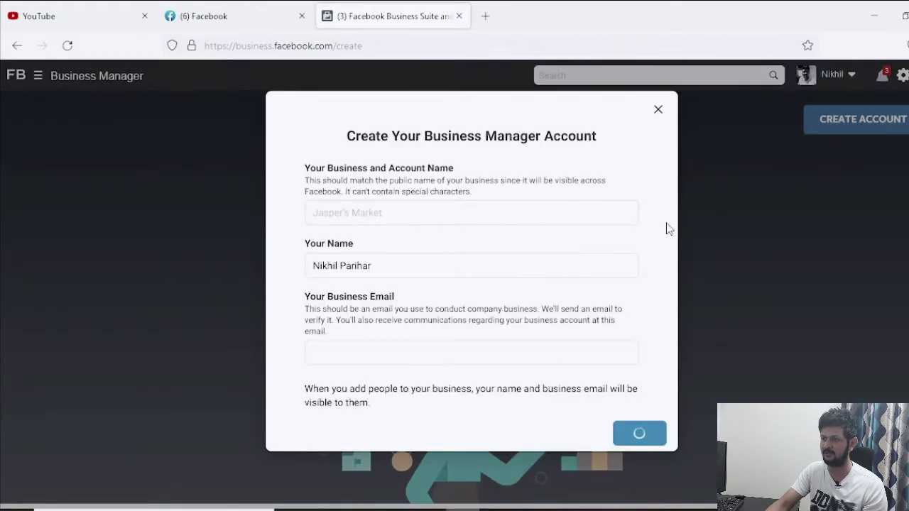
{"action": "left_click", "coordinate": [531, 211]}
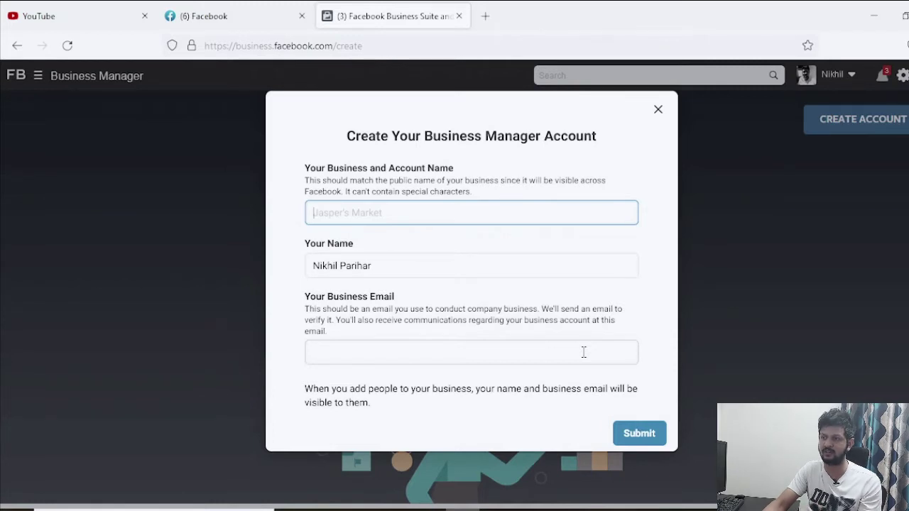
Step: Open business.facebook.com in a new browser tab and go to the Business Settings for Monk Medium
{"action": "left_click", "coordinate": [486, 15]}
{"action": "type", "text": "business.facebook.com"}
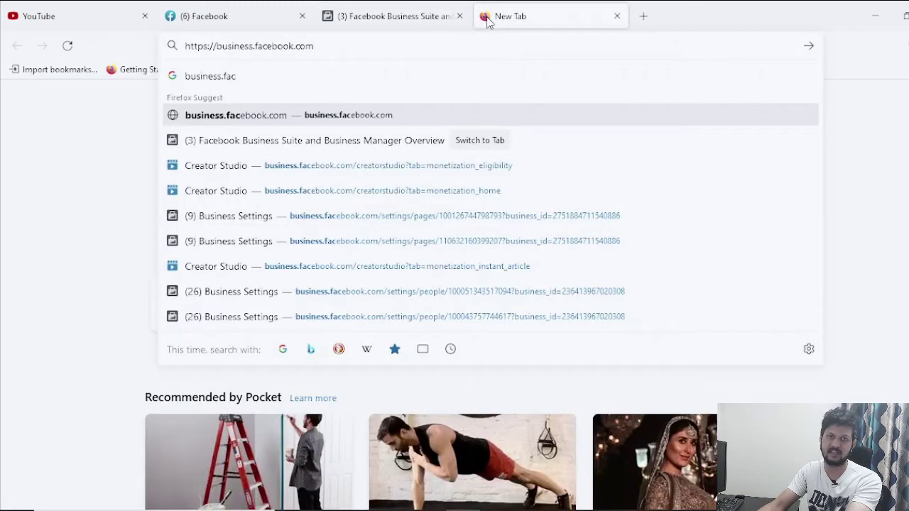
{"action": "key", "text": "Return"}
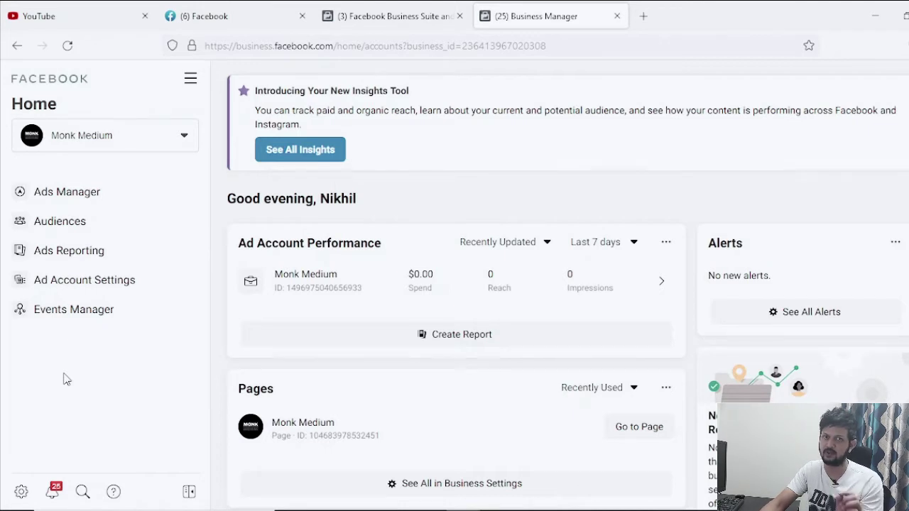
{"action": "left_click", "coordinate": [22, 493]}
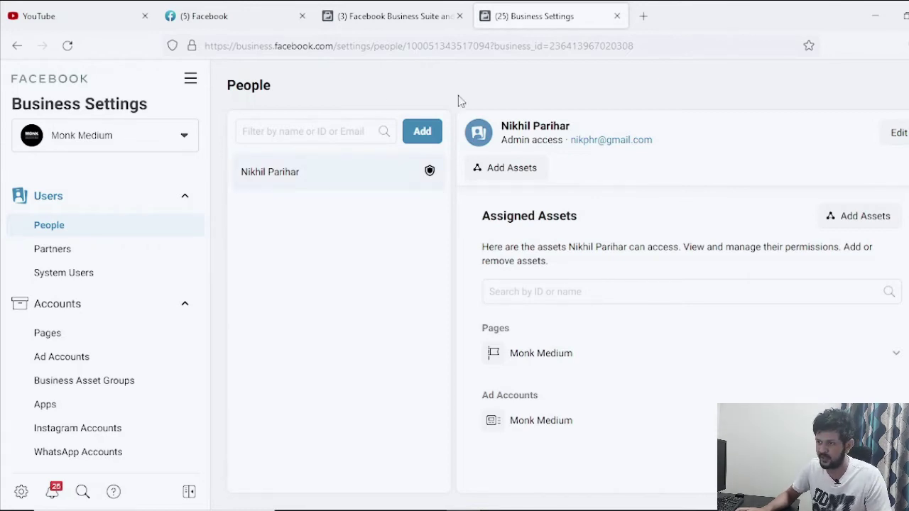
Step: Start inviting people to the business and try the Admin access role, switching it on and back off
{"action": "left_click", "coordinate": [424, 133]}
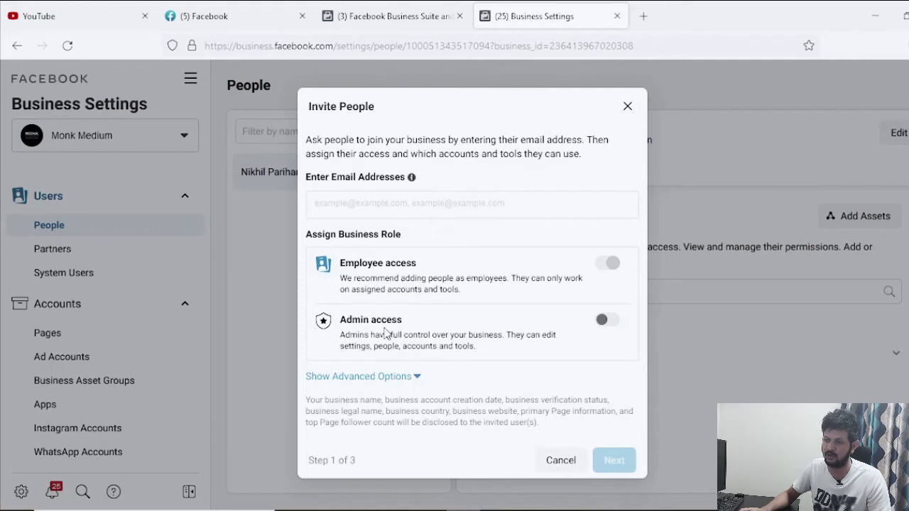
{"action": "left_click", "coordinate": [608, 320]}
{"action": "left_click", "coordinate": [608, 323]}
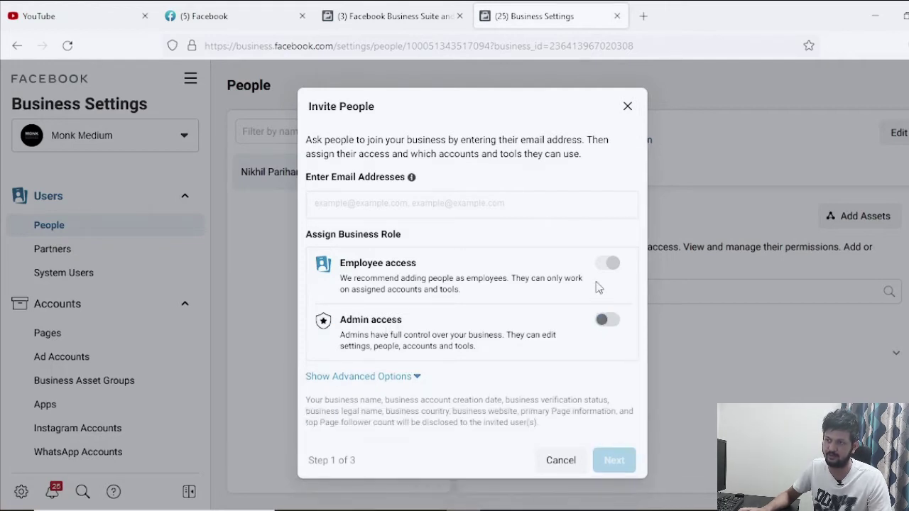
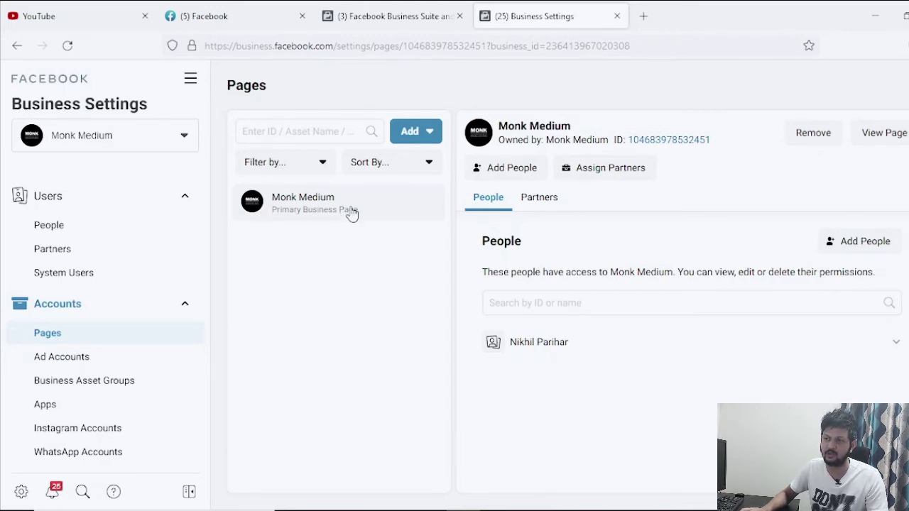
Step: View the form for requesting access to a Facebook Page, including its Page name or URL field, and close it
{"action": "left_click", "coordinate": [426, 139]}
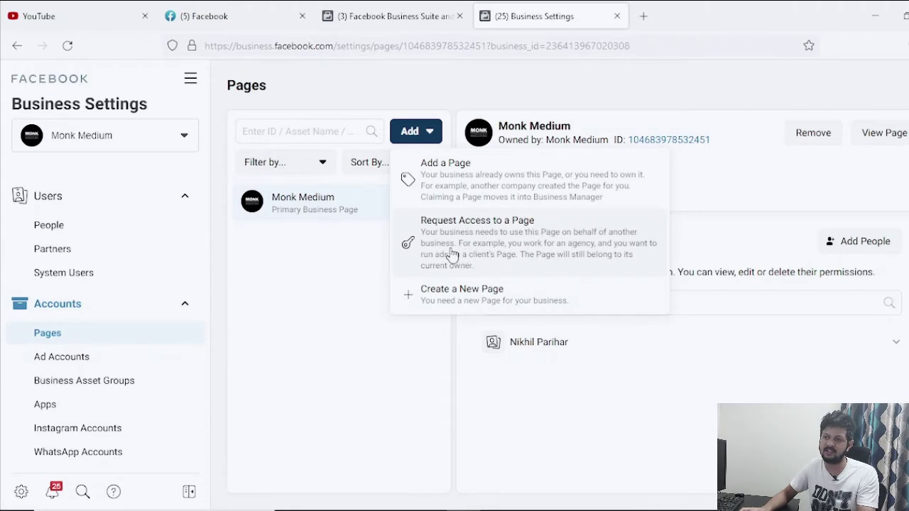
{"action": "left_click", "coordinate": [489, 248]}
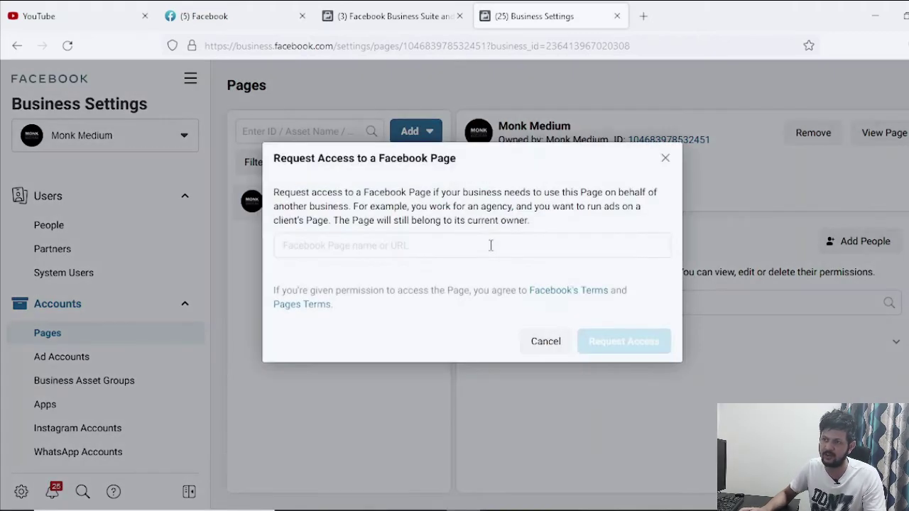
{"action": "left_click", "coordinate": [291, 248]}
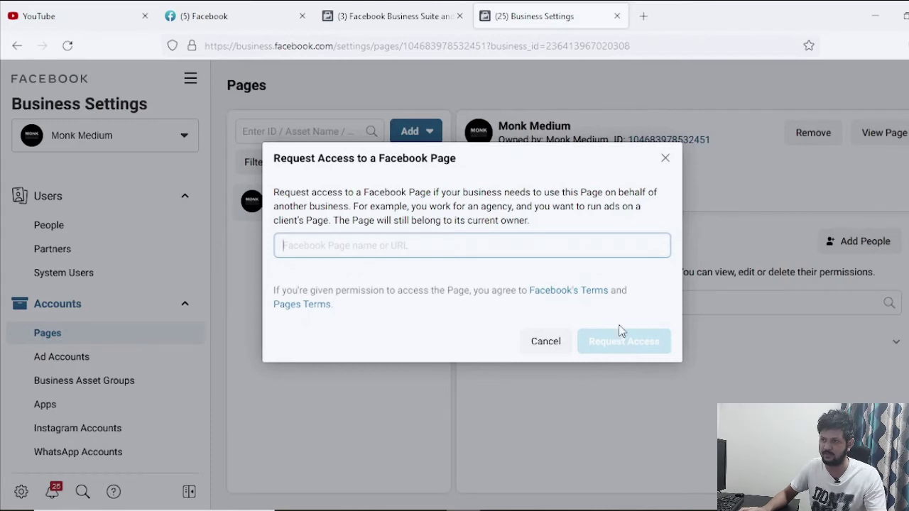
{"action": "left_click", "coordinate": [665, 158]}
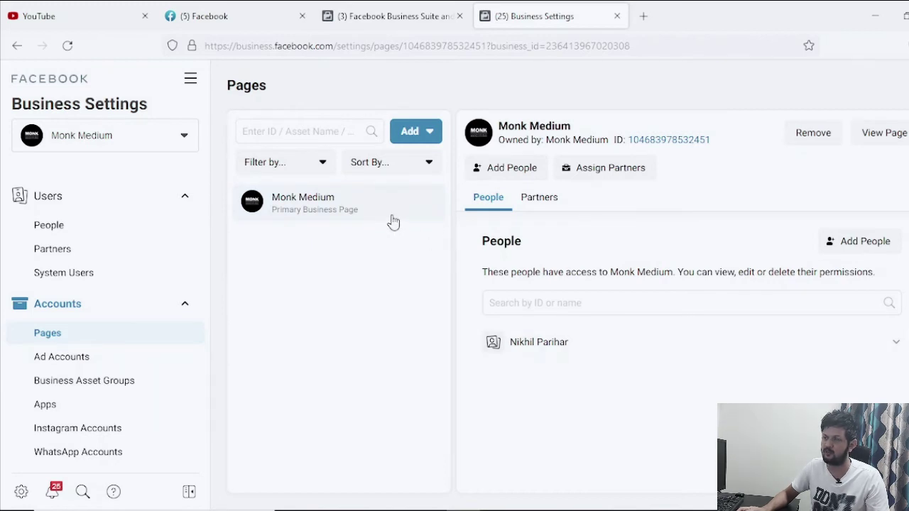
Step: Review the partial access and full control permissions assignable to a selected person on the Monk Medium Page, and close without assigning
{"action": "left_click", "coordinate": [511, 168]}
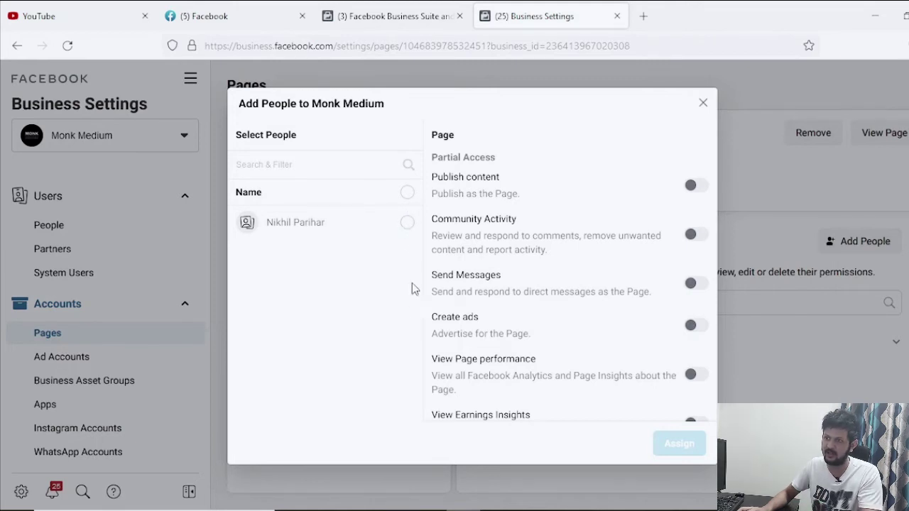
{"action": "left_click", "coordinate": [407, 223]}
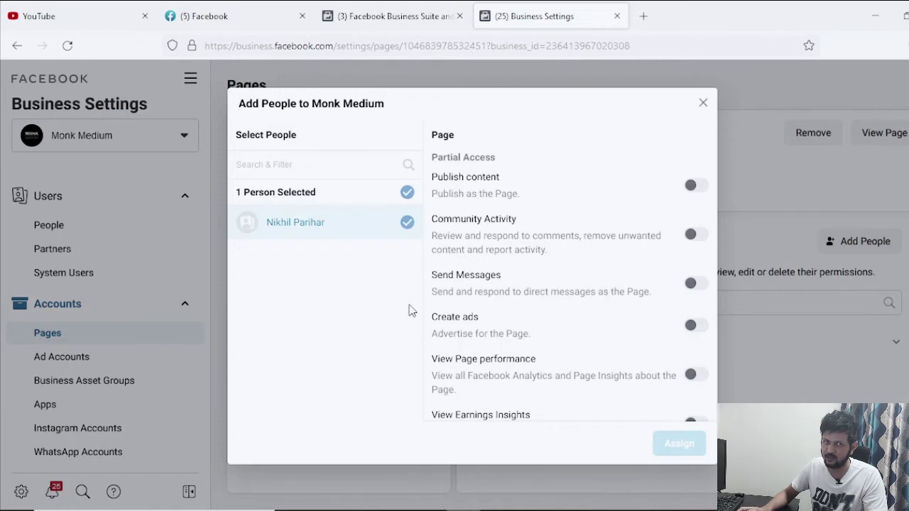
{"action": "scroll", "coordinate": [678, 210], "scroll_direction": "down", "scroll_amount": 1}
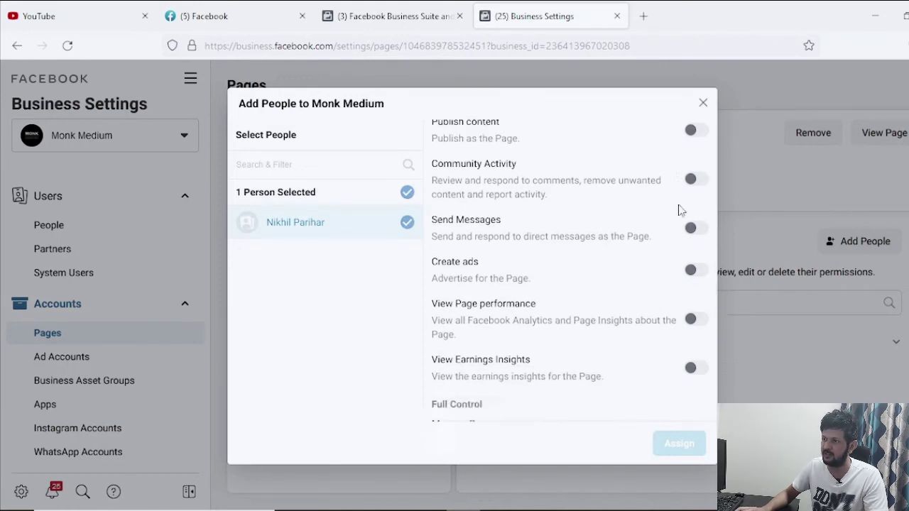
{"action": "scroll", "coordinate": [678, 213], "scroll_direction": "down", "scroll_amount": 2}
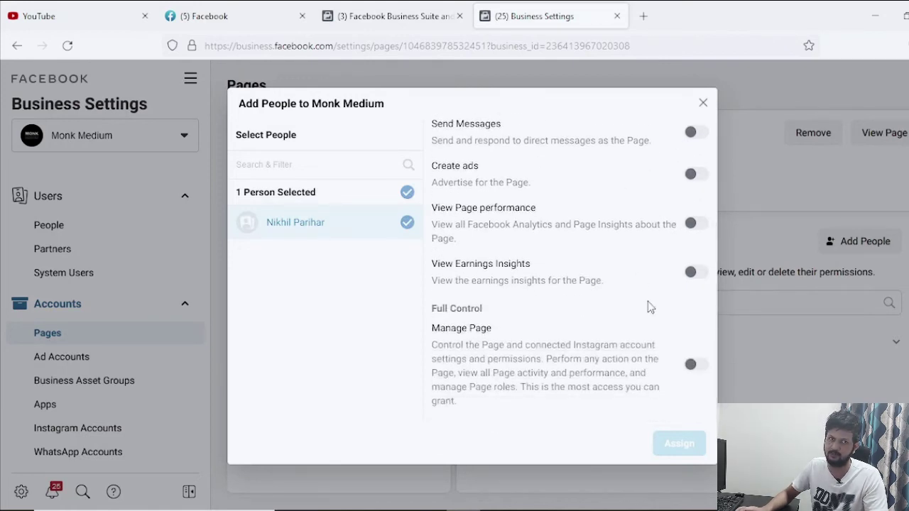
{"action": "left_click", "coordinate": [703, 102]}
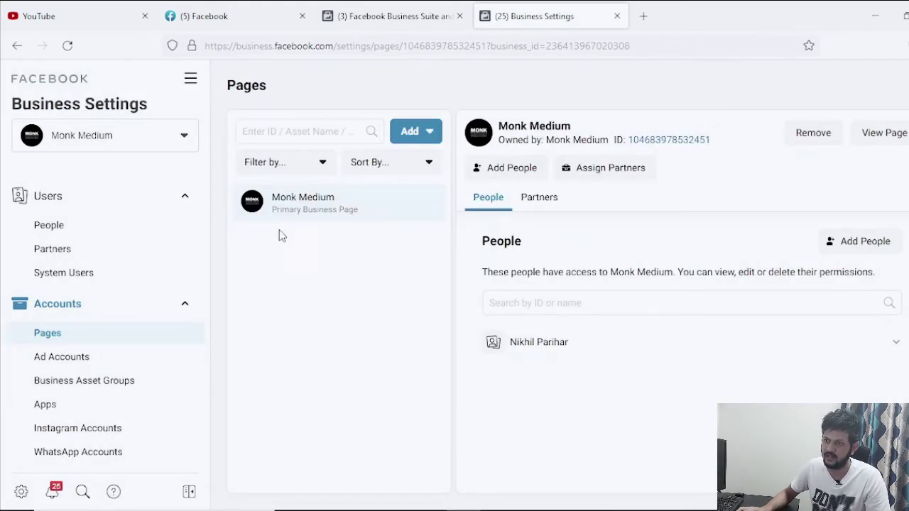
Step: Show the business's ad accounts, examine the form for requesting access to an ad account, and close it
{"action": "scroll", "coordinate": [144, 248], "scroll_direction": "down", "scroll_amount": 3}
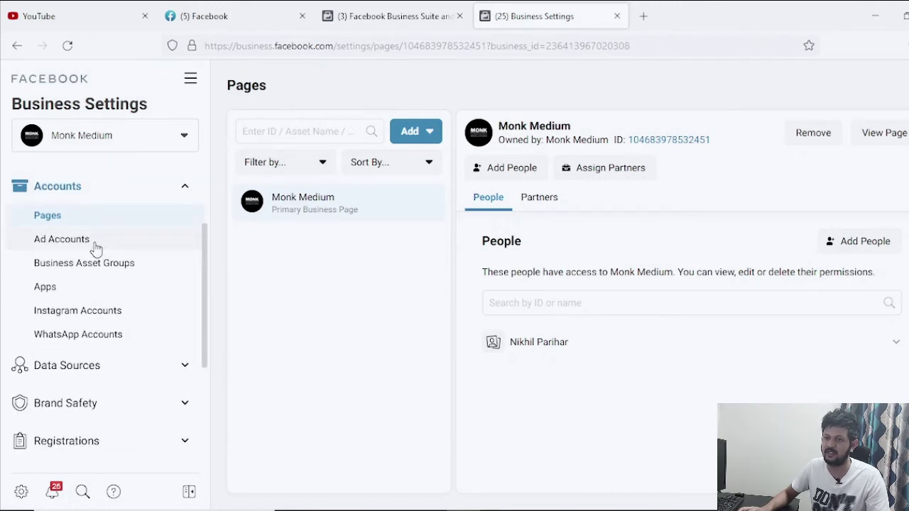
{"action": "left_click", "coordinate": [96, 245]}
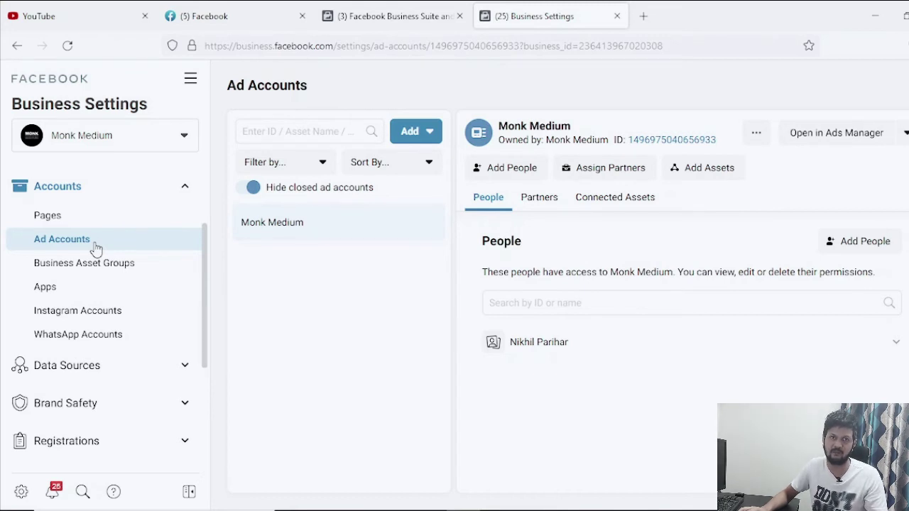
{"action": "left_click", "coordinate": [415, 131]}
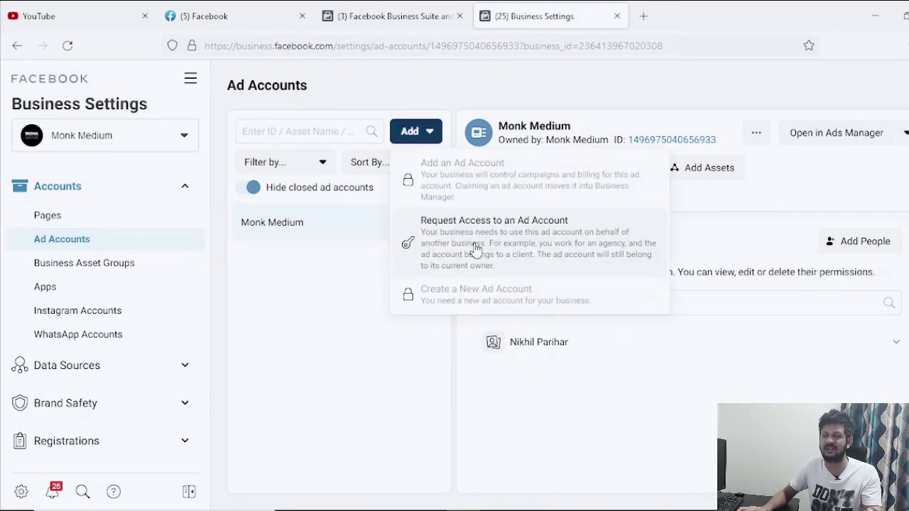
{"action": "left_click", "coordinate": [517, 244]}
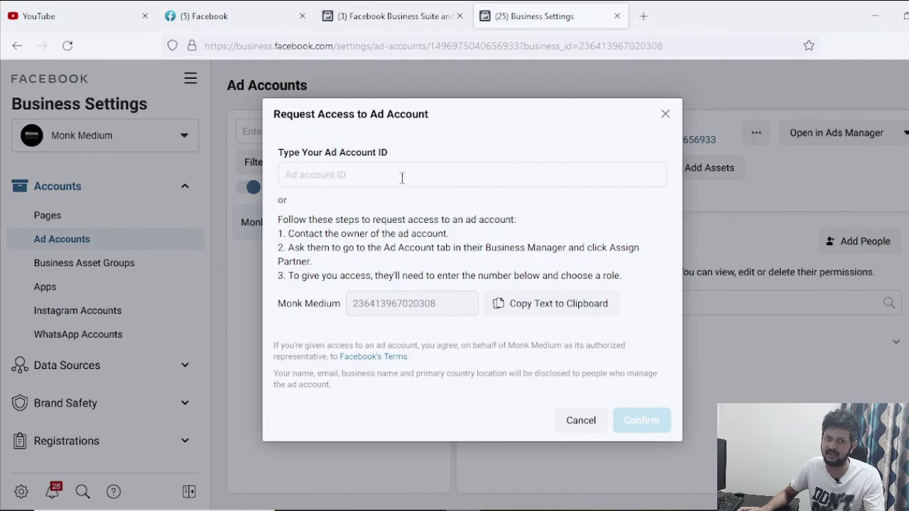
{"action": "left_click", "coordinate": [664, 114]}
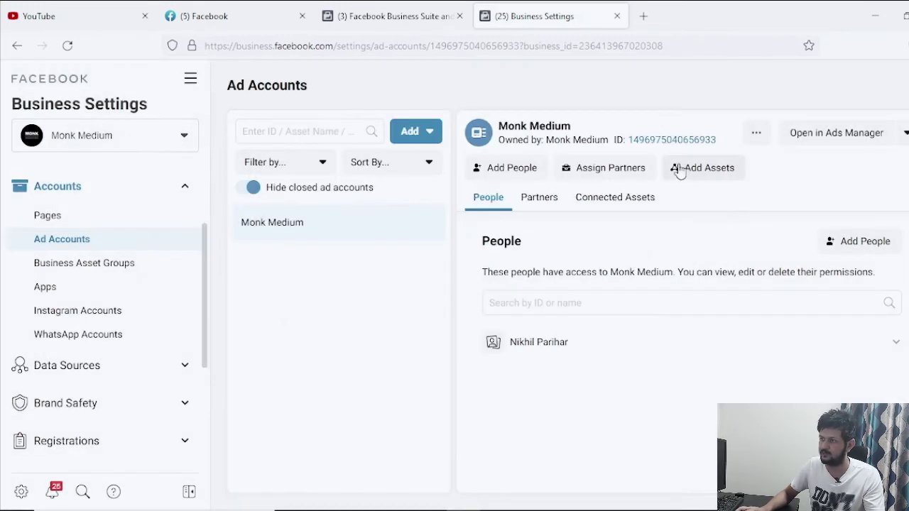
Step: Start another request for access to an ad account and paste in the ad account ID
{"action": "left_click", "coordinate": [411, 131]}
{"action": "left_click", "coordinate": [415, 238]}
{"action": "left_click", "coordinate": [345, 176]}
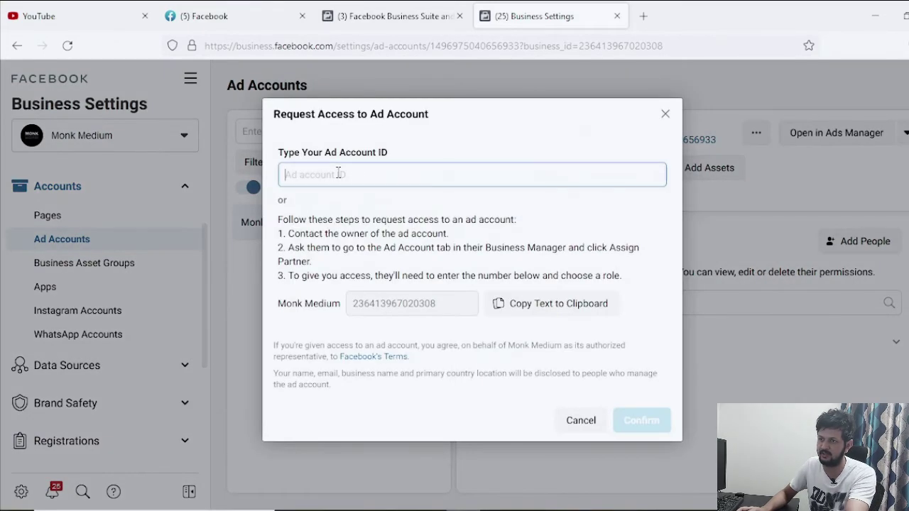
{"action": "key", "text": "ctrl+v"}
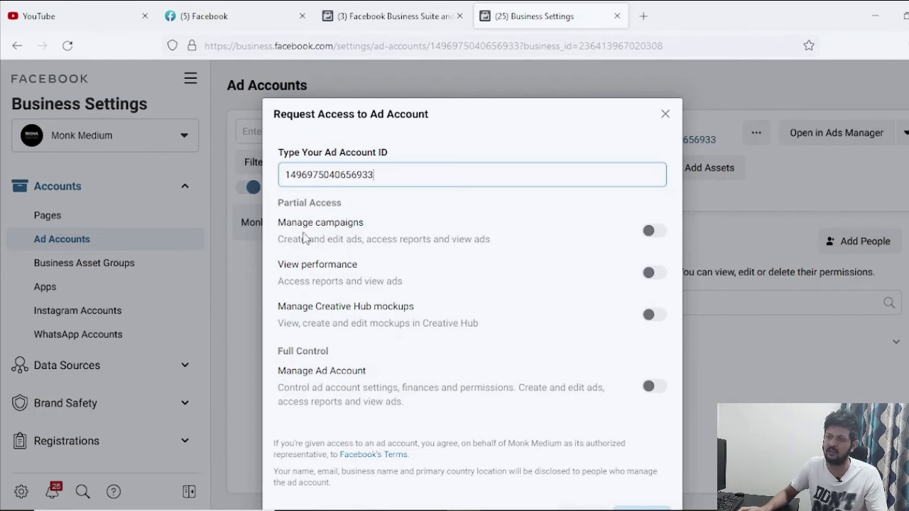
Step: Try the Manage campaigns and Manage Ad Account permissions in the access request, and close it without confirming
{"action": "left_click", "coordinate": [653, 230]}
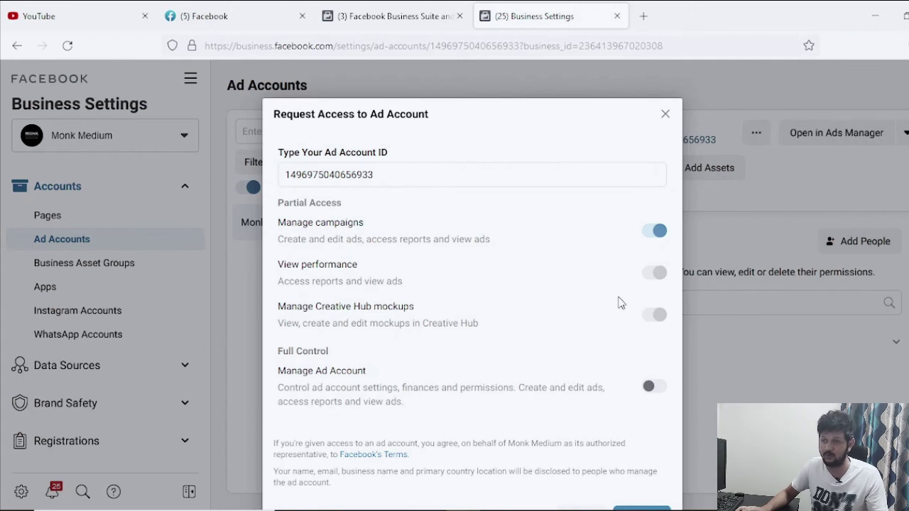
{"action": "left_click", "coordinate": [655, 391]}
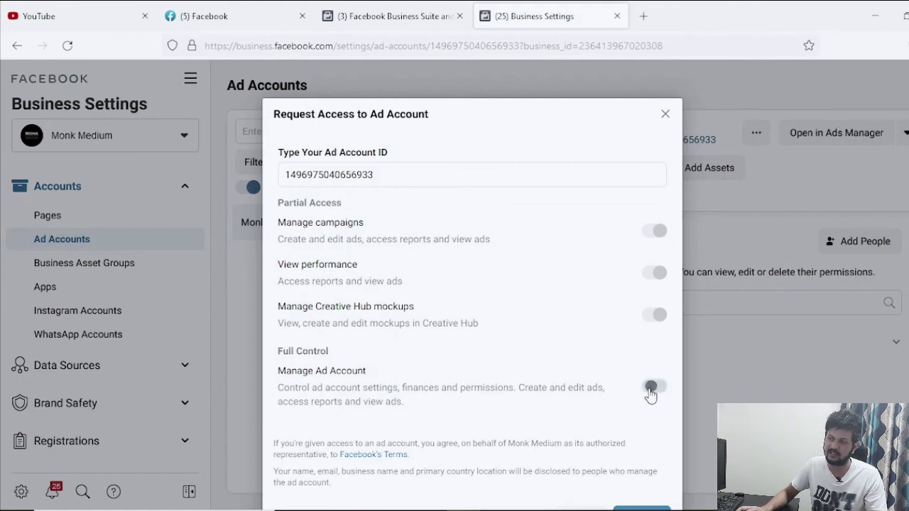
{"action": "left_click", "coordinate": [651, 390]}
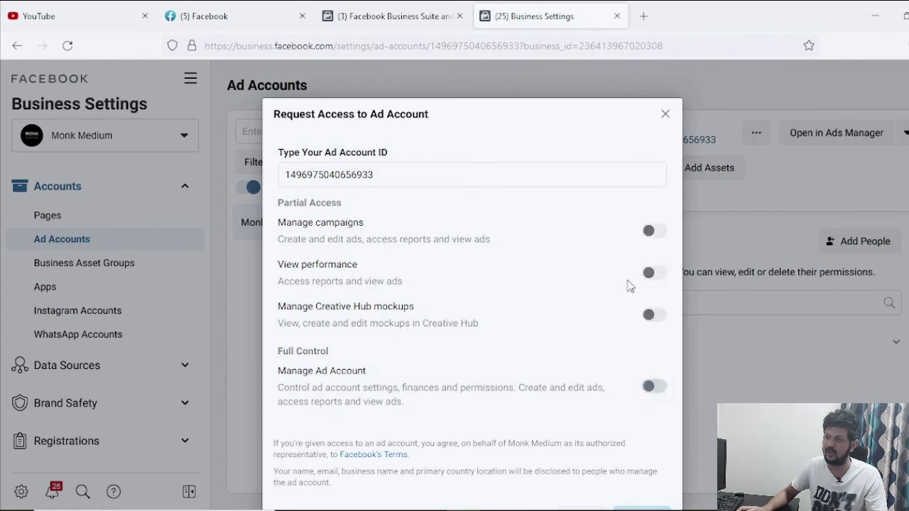
{"action": "left_click", "coordinate": [652, 243]}
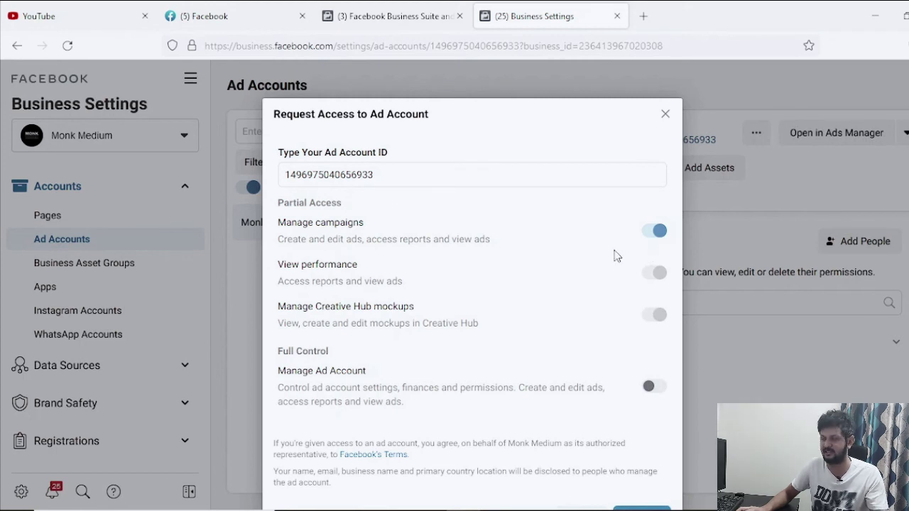
{"action": "scroll", "coordinate": [598, 252], "scroll_direction": "down", "scroll_amount": 2}
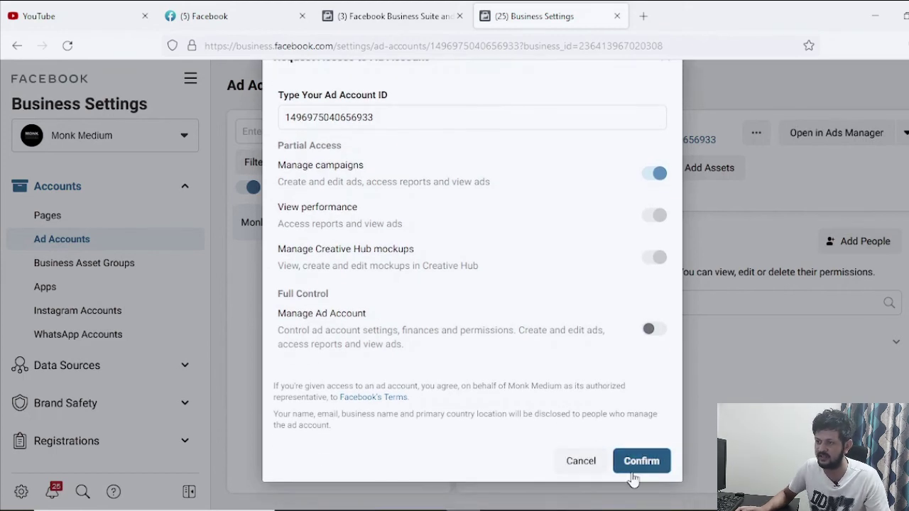
{"action": "scroll", "coordinate": [637, 280], "scroll_direction": "up", "scroll_amount": 3}
{"action": "left_click", "coordinate": [666, 116]}
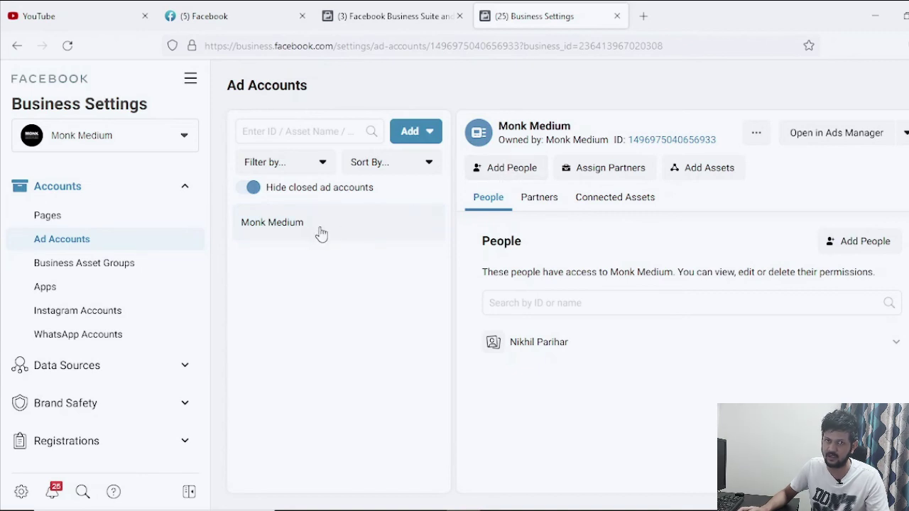
Step: View the form for adding people to the Monk Medium ad account with its permission options, and close it
{"action": "left_click", "coordinate": [518, 172]}
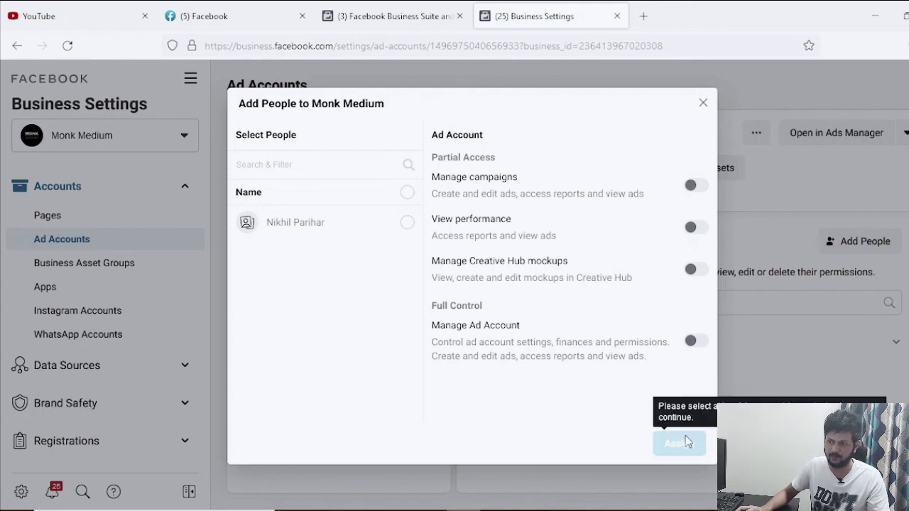
{"action": "left_click", "coordinate": [703, 103]}
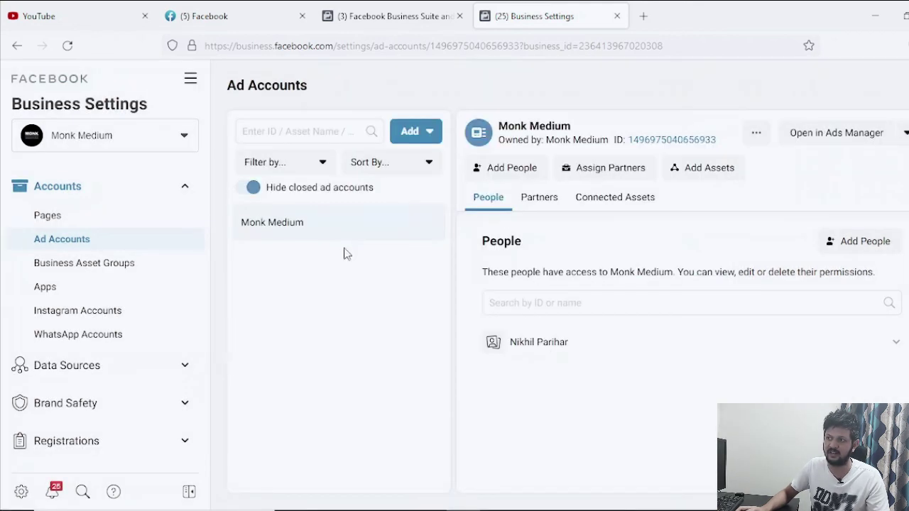